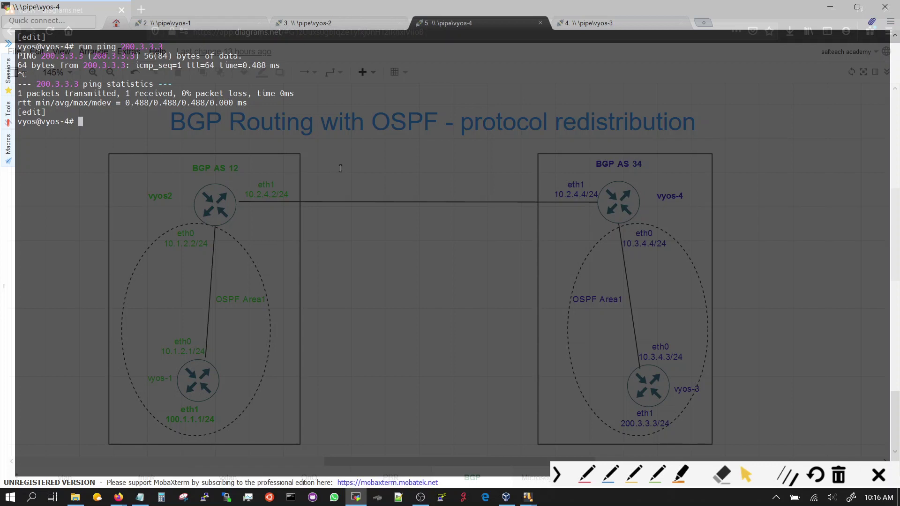
- Mark up the diagram in red (vyos2, vyos-4, AS 34, link), then clear the markings
click(590, 474)
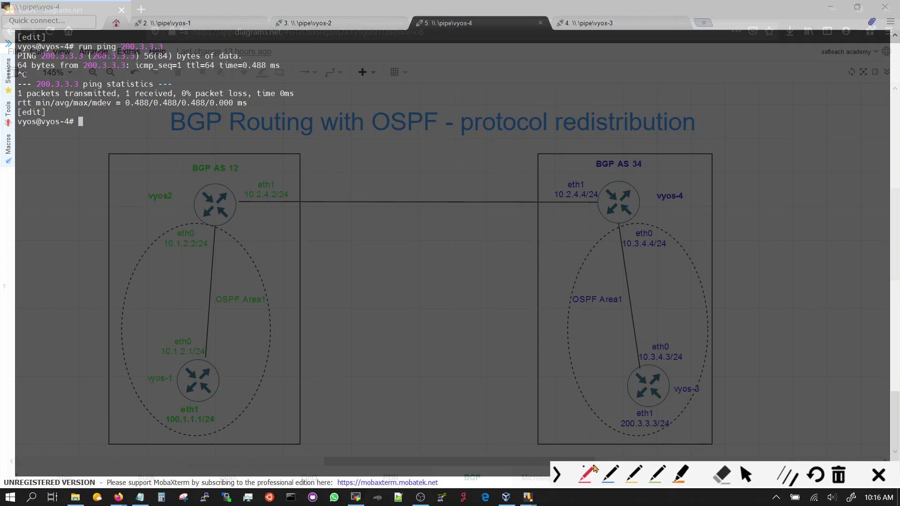
mouse_move(144, 205)
mouse_down()
mouse_move(177, 205)
mouse_move(240, 175)
mouse_up()
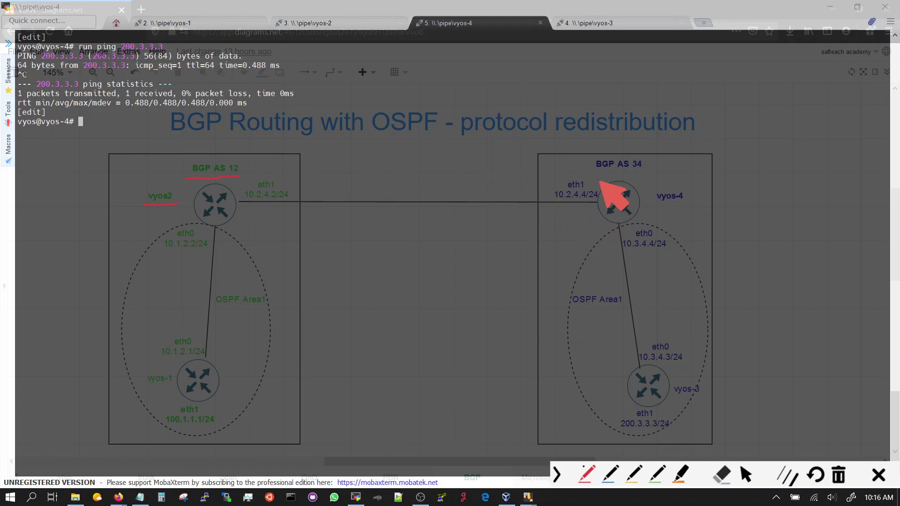
drag(589, 174, 608, 173)
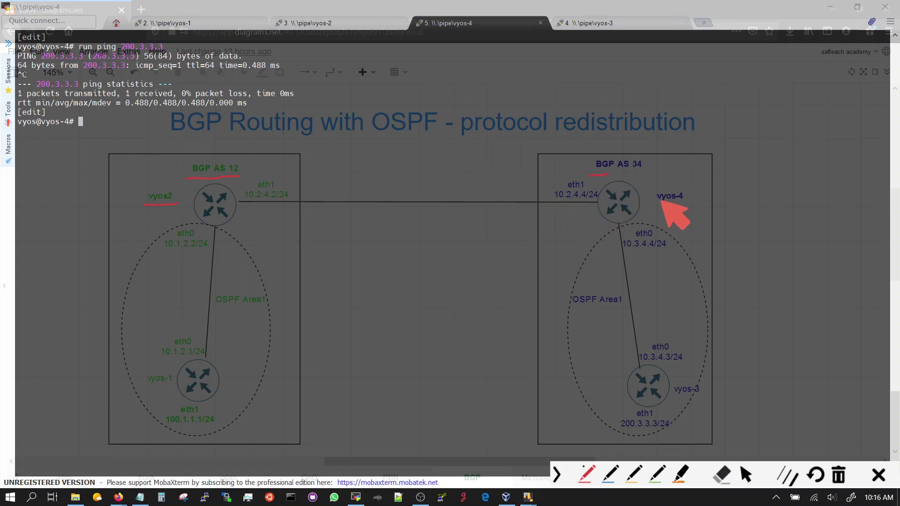
drag(658, 204, 685, 206)
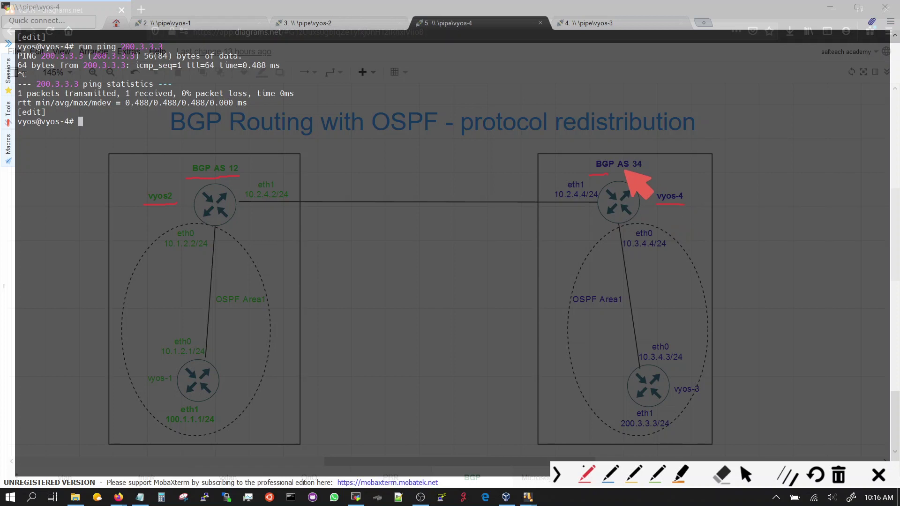
drag(620, 169, 650, 170)
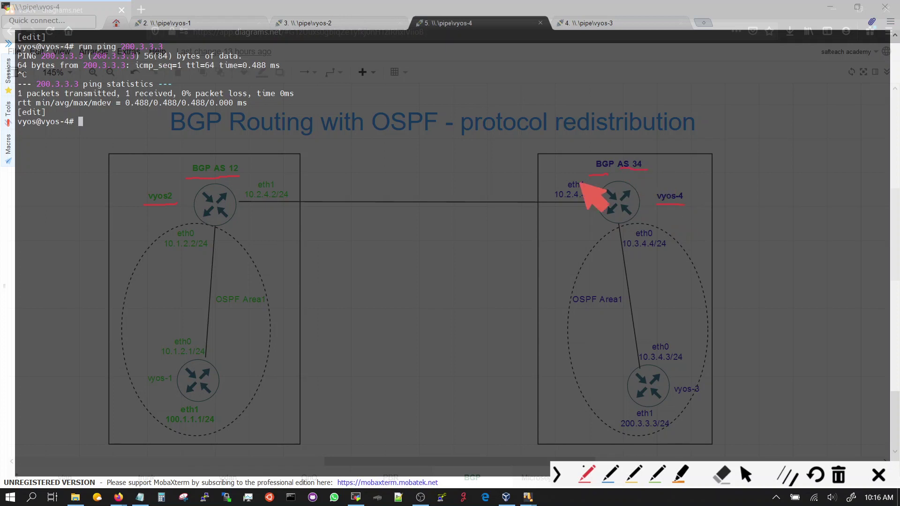
drag(362, 187, 431, 187)
drag(370, 176, 379, 204)
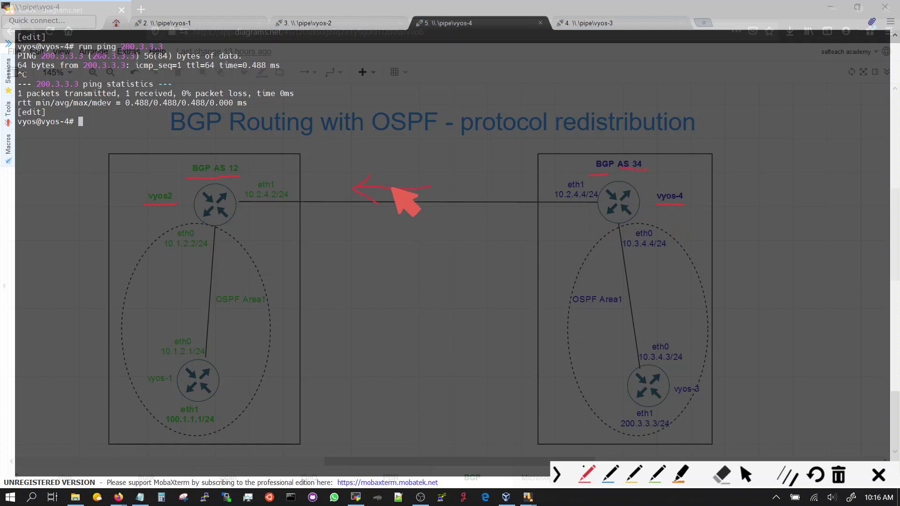
drag(412, 177, 422, 205)
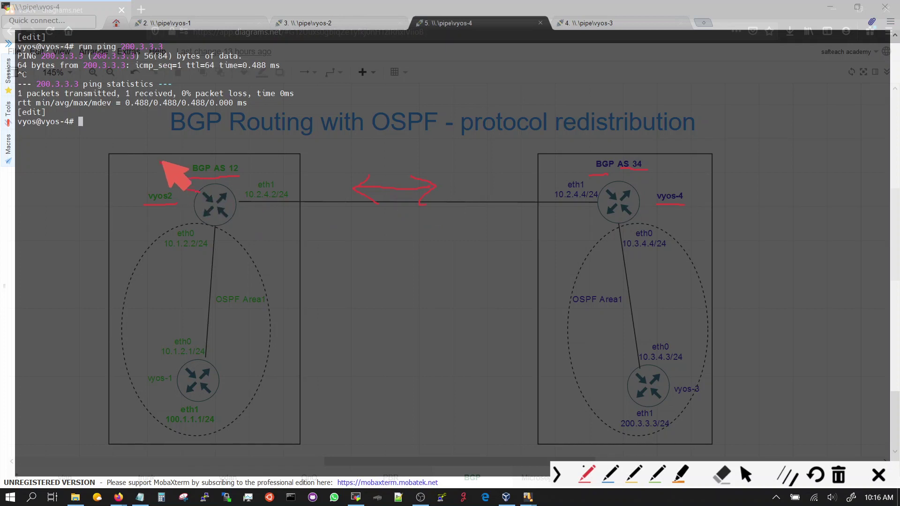
drag(628, 196, 668, 159)
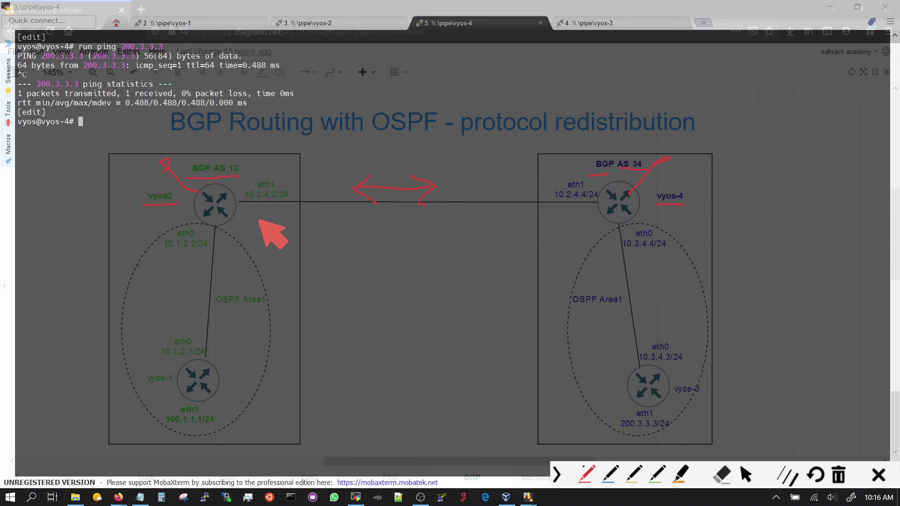
drag(240, 257, 279, 222)
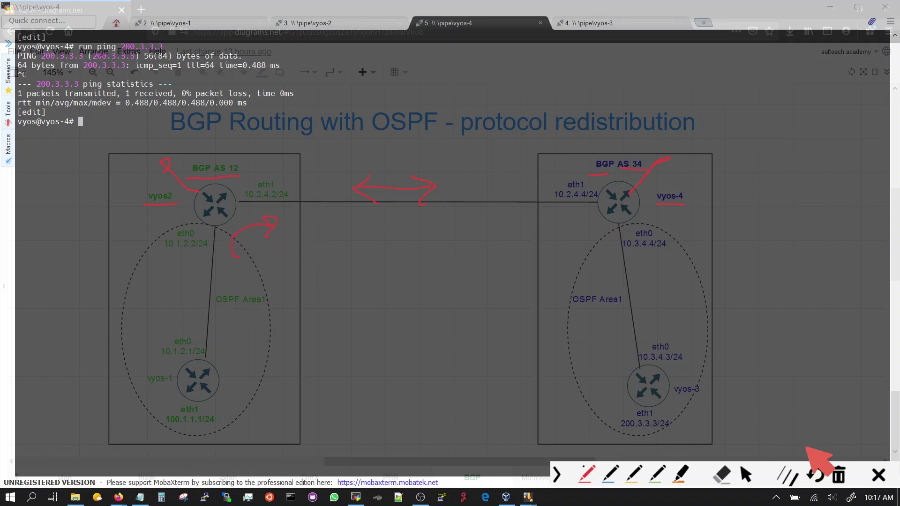
click(838, 475)
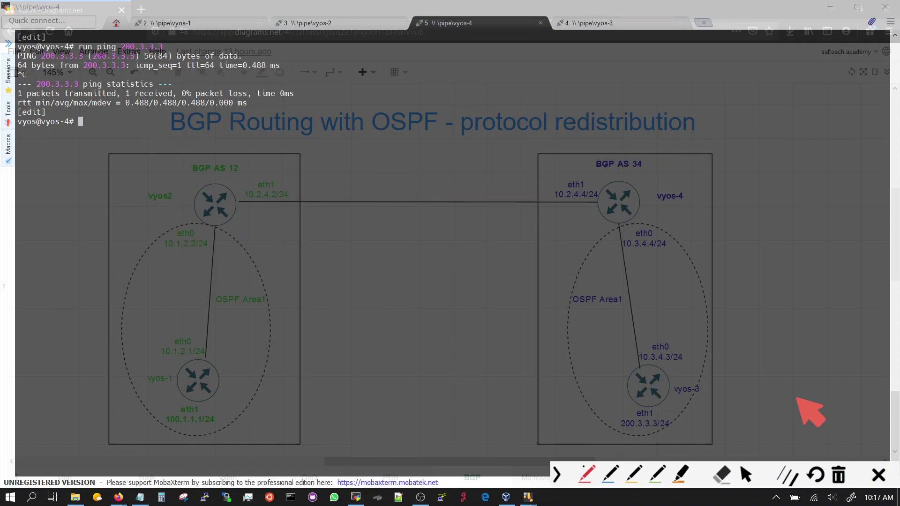
click(745, 475)
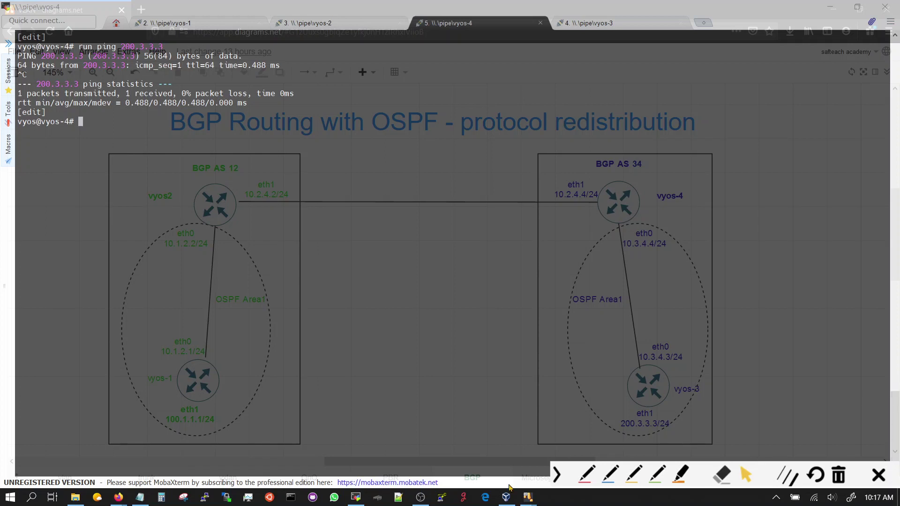
- On vyos-2, clear the screen and discard the unfinished BGP neighbor command
click(340, 27)
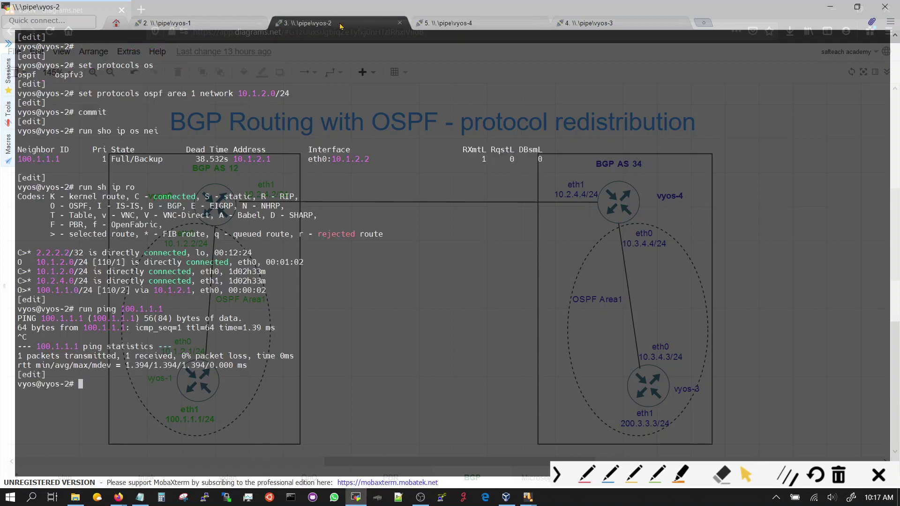
key(ctrl+l)
text(ru)
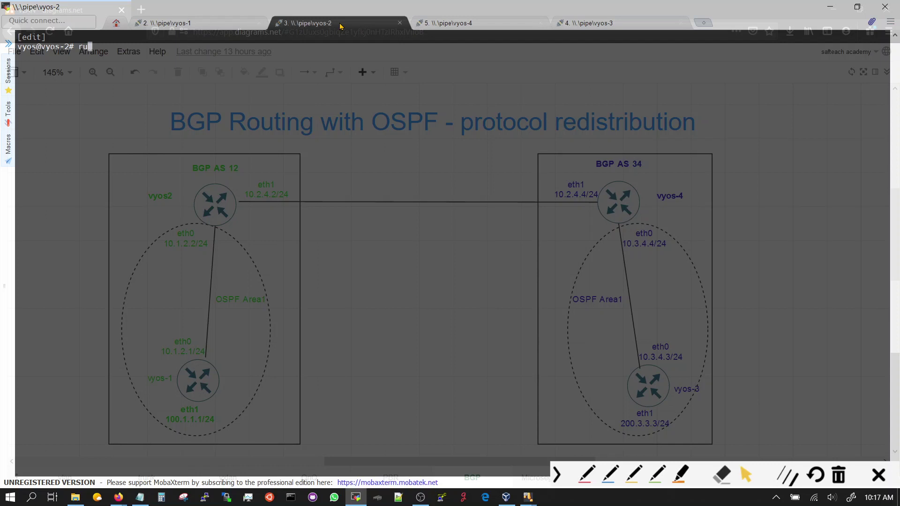
key(BackSpace)
key(BackSpace)
text(c)
key(BackSpace)
text(set pro)
key(Tab)
text(b)
key(Tab)
text(g)
key(Tab)
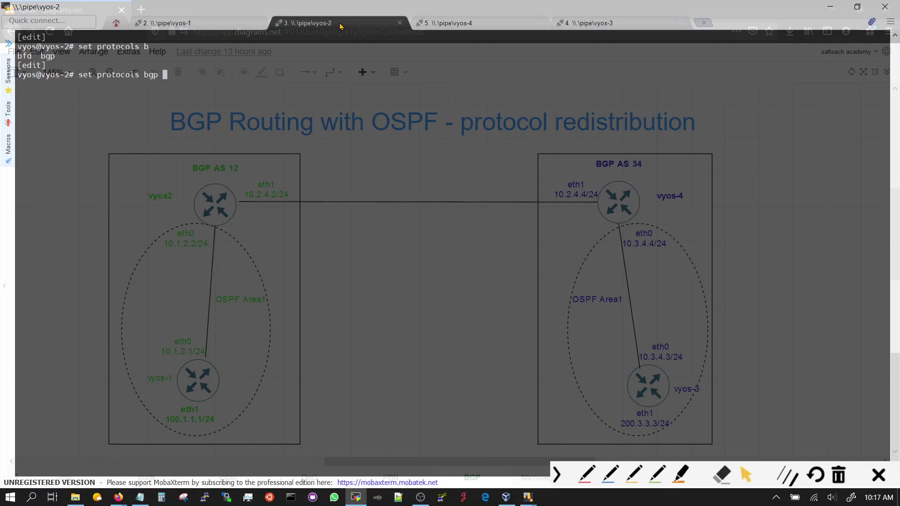
key(Tab)
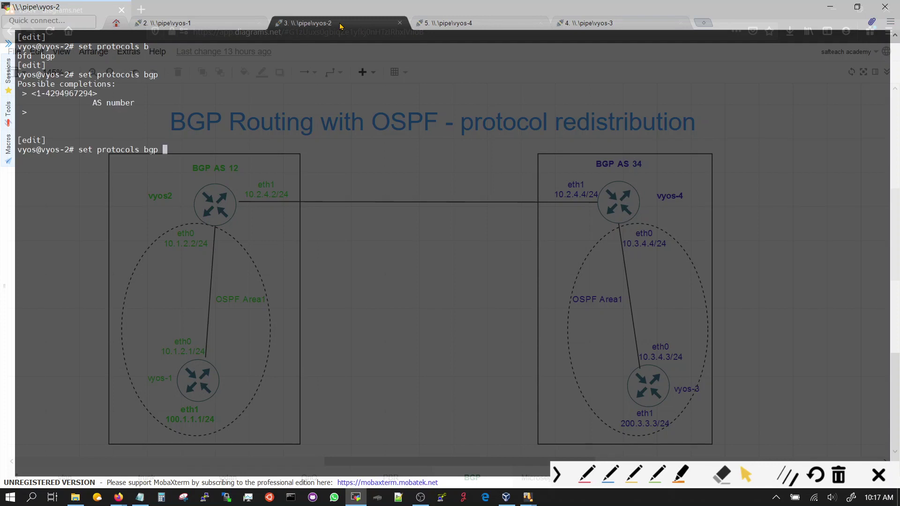
text(12 )
text(neighbor)
key(ctrl+u)
text(run ping )
text(10.2.44)
- Ping vyos-4 at 10.2.4.4 and stop it after the replies arrive
key(BackSpace)
text(.4)
key(Return)
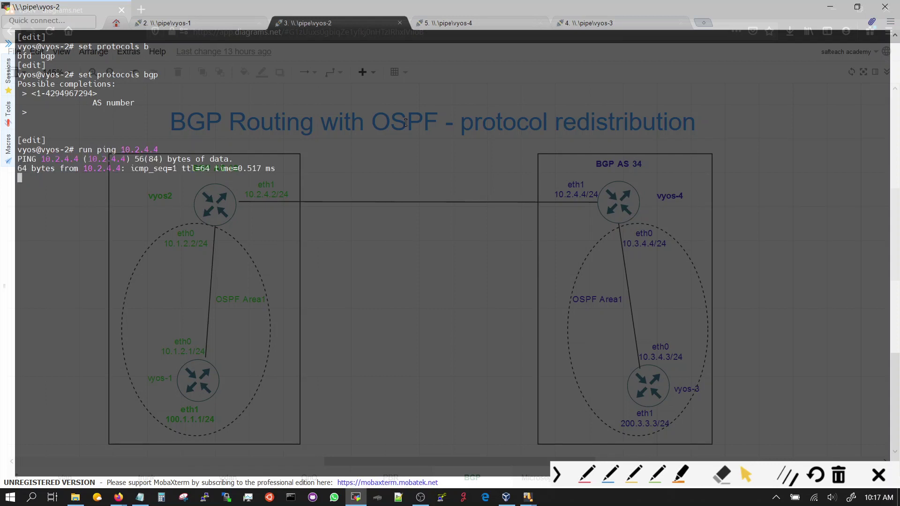
key(ctrl+k)
key(ctrl+l)
key(ctrl+c)
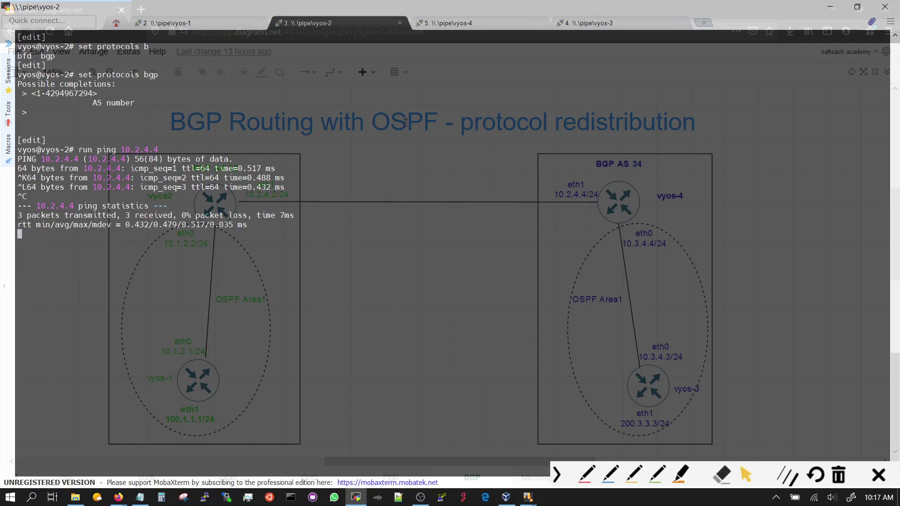
- Clear the screen and erase the recalled ping command from the prompt
key(Up)
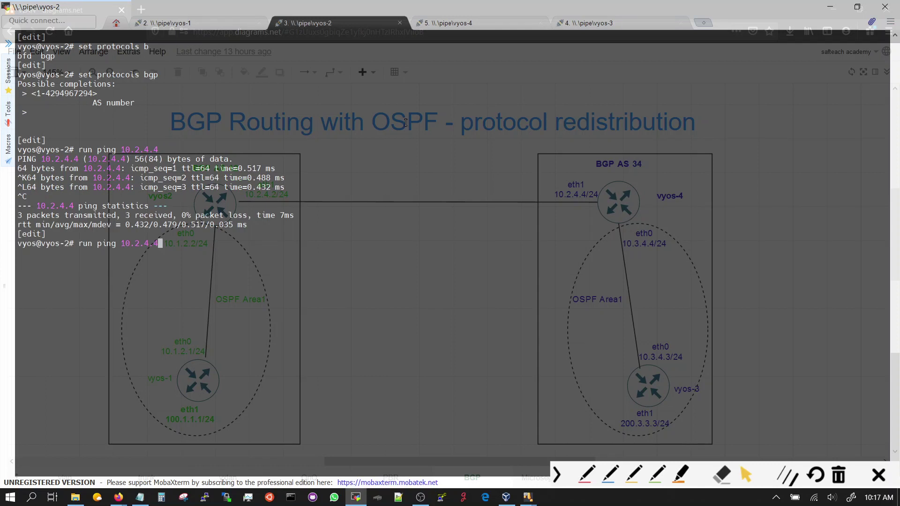
key(ctrl+l)
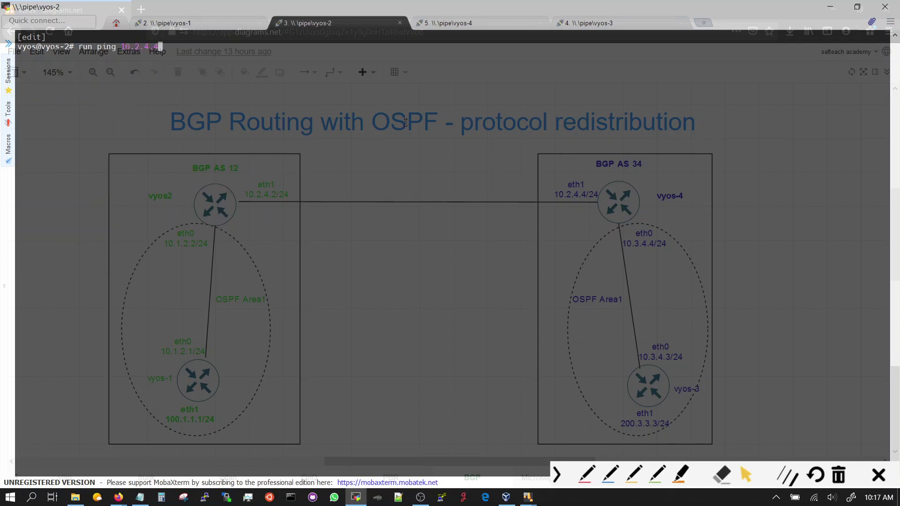
key(ctrl+a)
key(ctrl+k)
text(set protoco)
text(ls bgp )
text(12 neighbor )
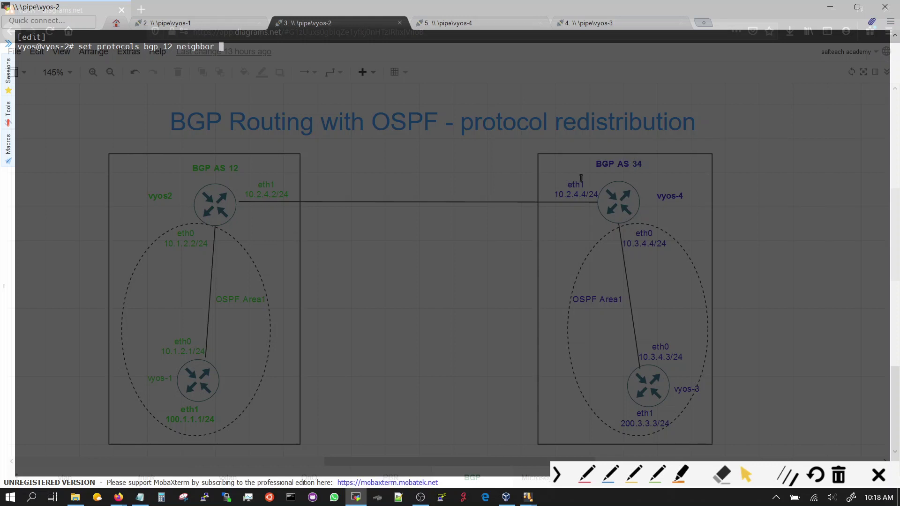
text(1)
text(0.2.4)
text(.4 )
text(remote-as )
text(34)
- Enter 'set protocols bgp 12 neighbor 10.2.4.4 remote-as 34' and commit it
key(Return)
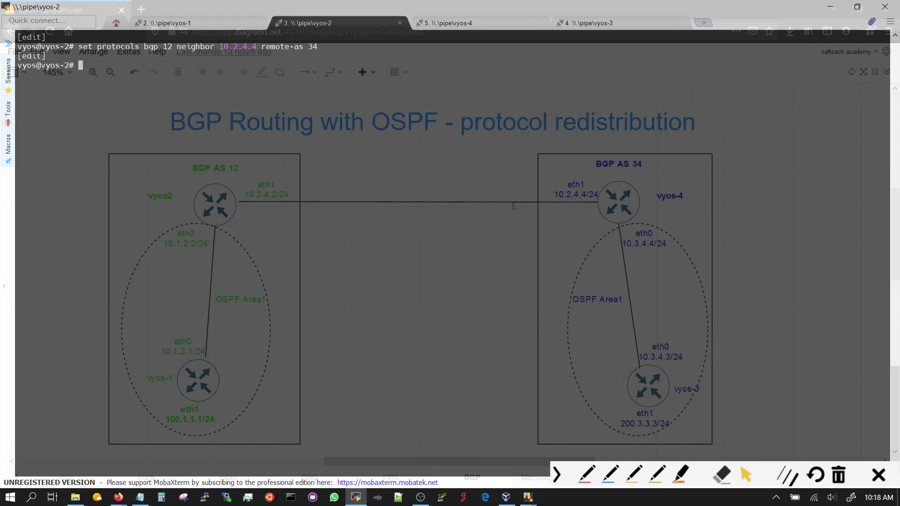
text(commi)
text(t)
key(Return)
- On vyos-4, enter 'set protocols bgp 34 neighbor 10.2.4.2 remote-as 12' and commit
click(469, 33)
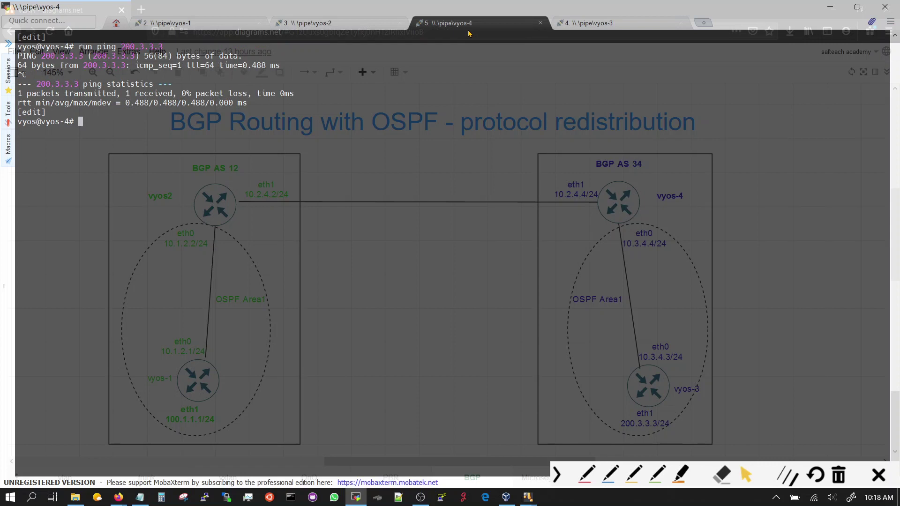
text(set protocols )
text(bgp )
text(as)
key(question)
key(BackSpace)
key(BackSpace)
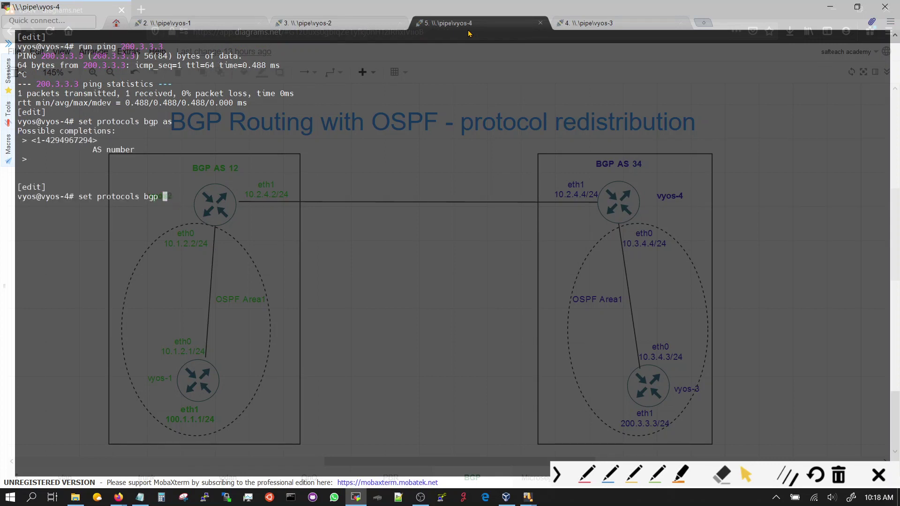
text(34)
text(nei)
key(Tab)
text(10.2.)
text(4.2 )
text(rem)
key(Tab)
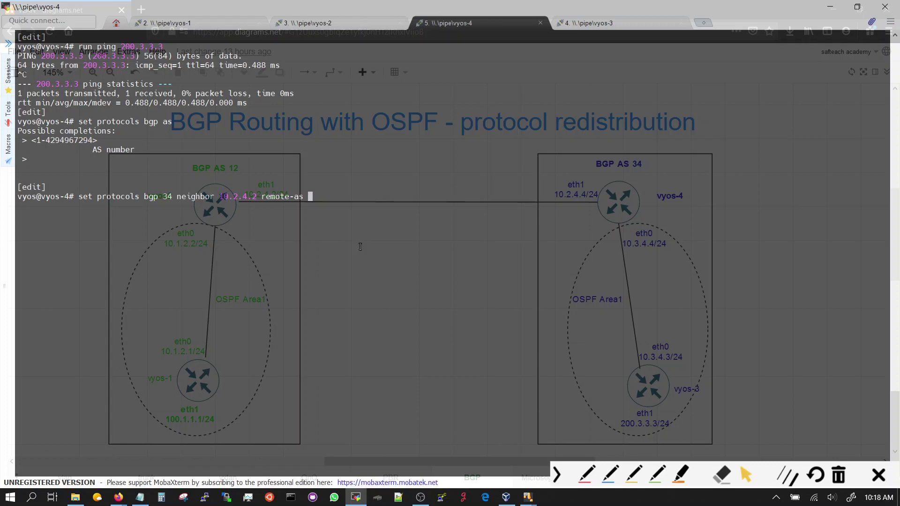
text(12)
key(Return)
text(commit)
key(Tab)
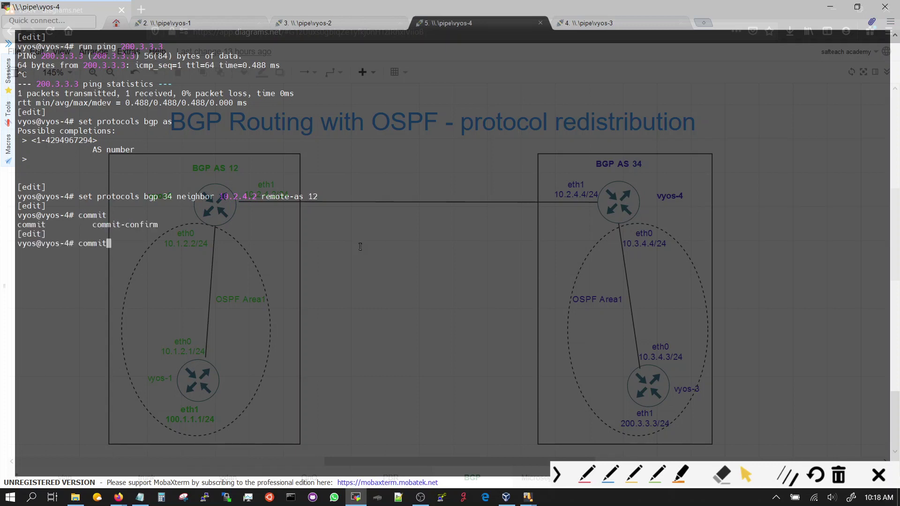
key(Return)
- Show vyos-2's BGP summary, listing neighbor 10.2.4.4 in AS 34
click(350, 25)
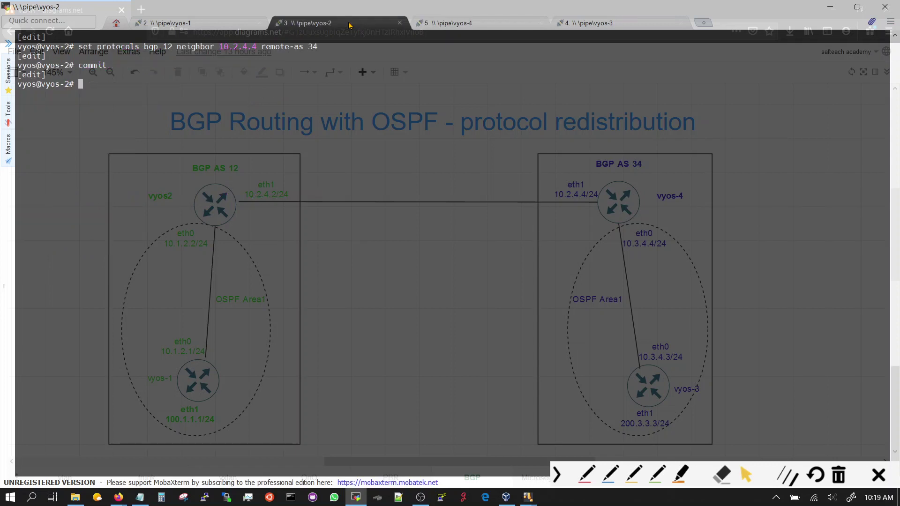
text(run sho )
text(ip b sum)
key(BackSpace)
key(BackSpace)
key(BackSpace)
key(BackSpace)
text(gp )
text(summary)
key(Return)
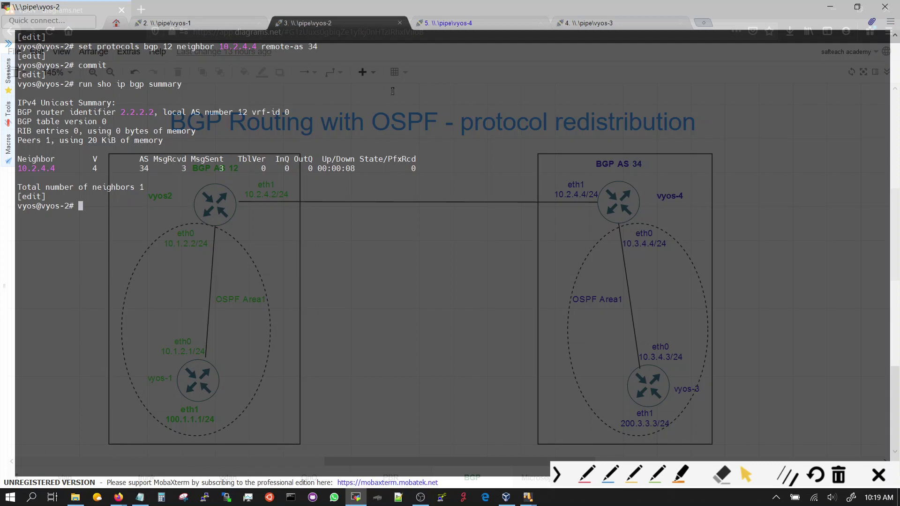
- Clear vyos-4 and show its BGP summary, listing neighbor 10.2.4.2 in AS 12
click(446, 23)
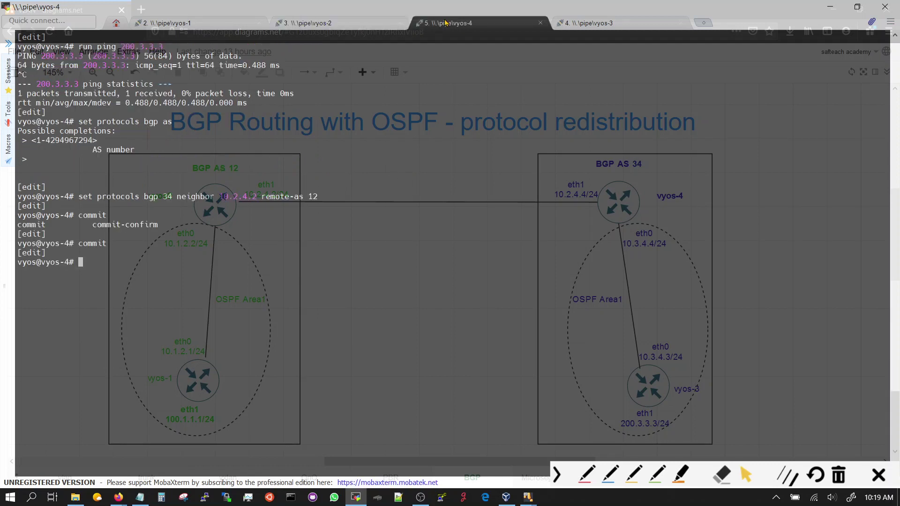
key(ctrl+l)
text(run )
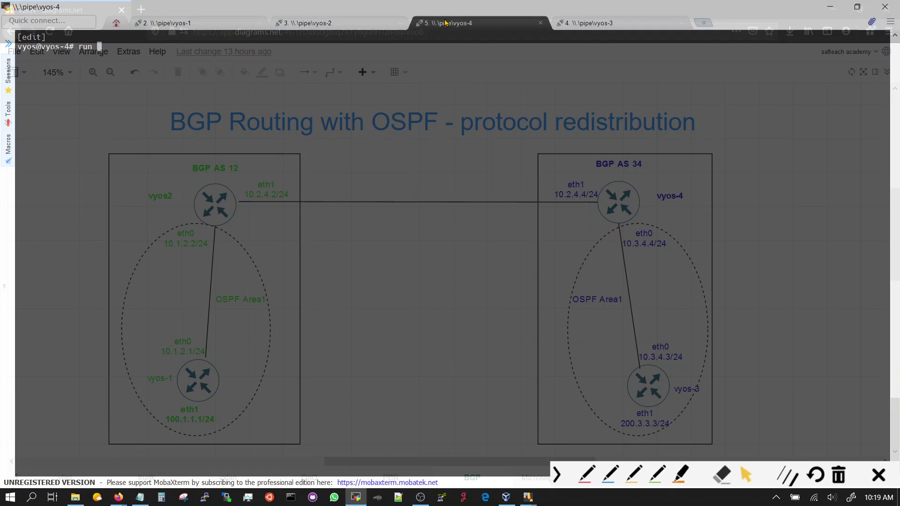
text(sho ip bgp )
text(sum)
key(Return)
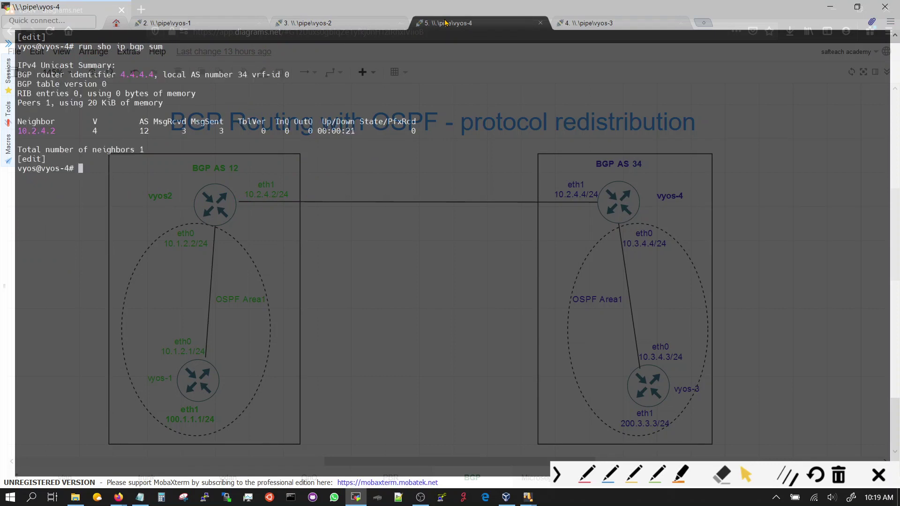
click(332, 22)
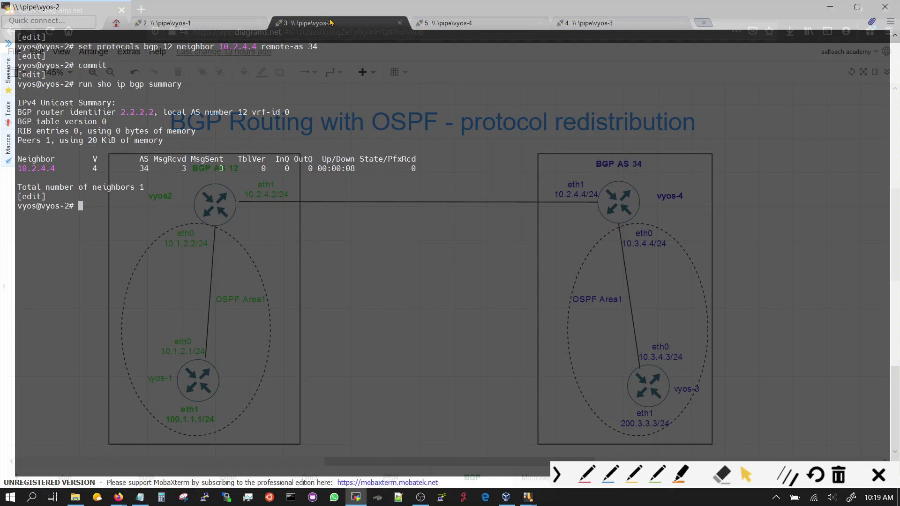
text(r)
text(un sh)
text(o interfaces)
- List vyos-2's interfaces with 'run sho interfaces' and start the BGP 12 command
key(Return)
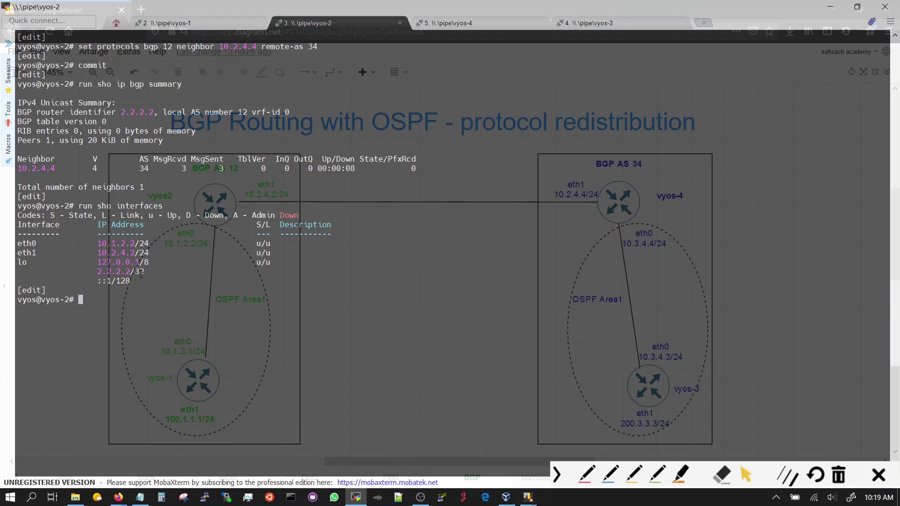
text(set protocols )
text(bgp)
key(Tab)
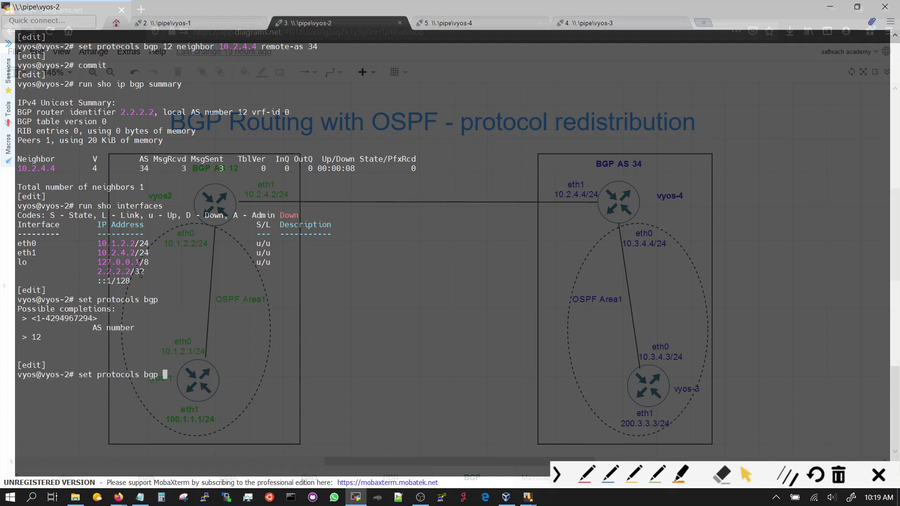
text(12)
key(Tab)
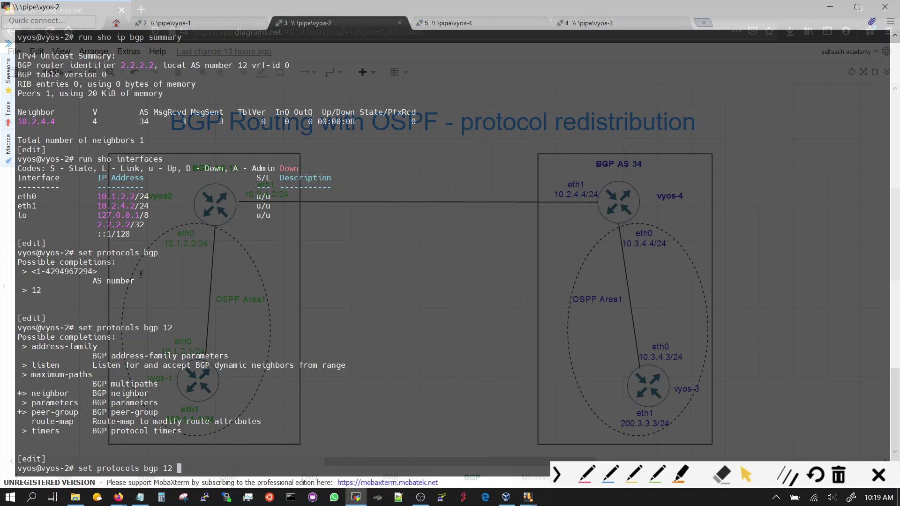
text(a)
- Add network 2.2.2.2/32 under BGP 12 address-family ipv4-unicast and commit
key(Tab)
key(Tab)
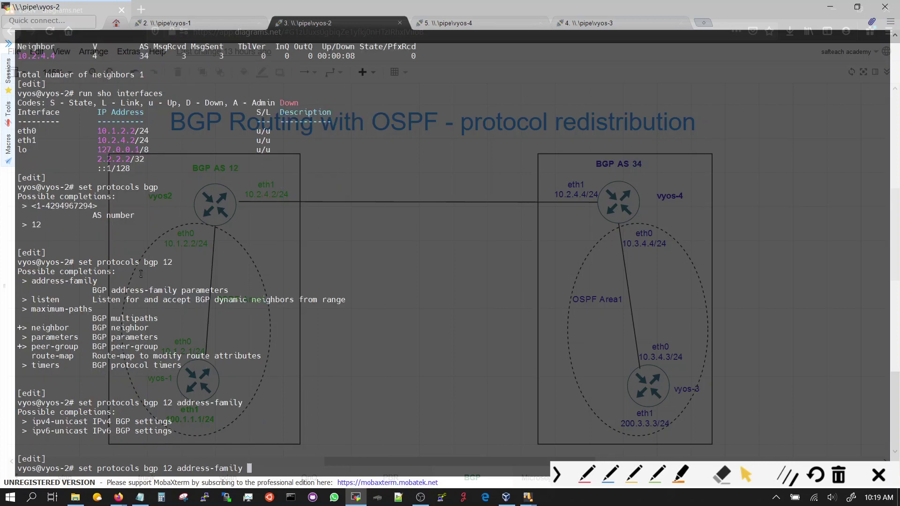
text(ipv)
key(Tab)
text(4)
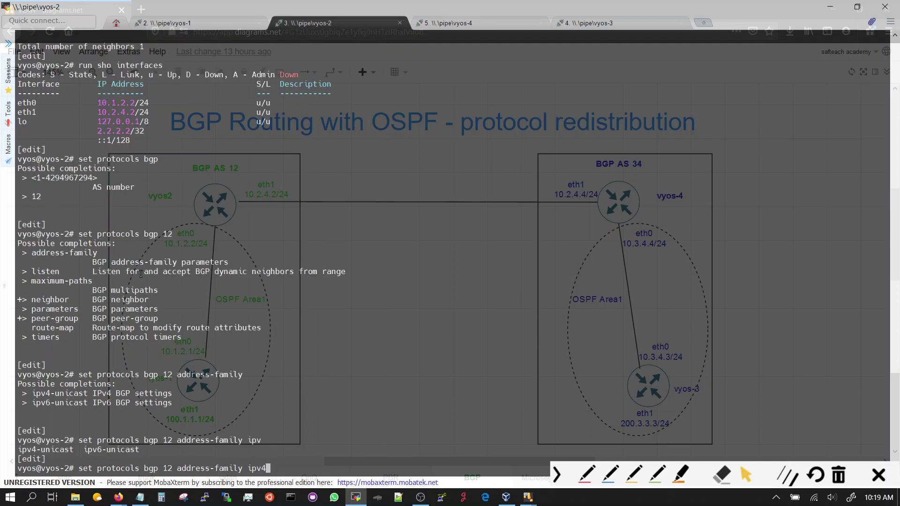
key(Tab)
key(Tab)
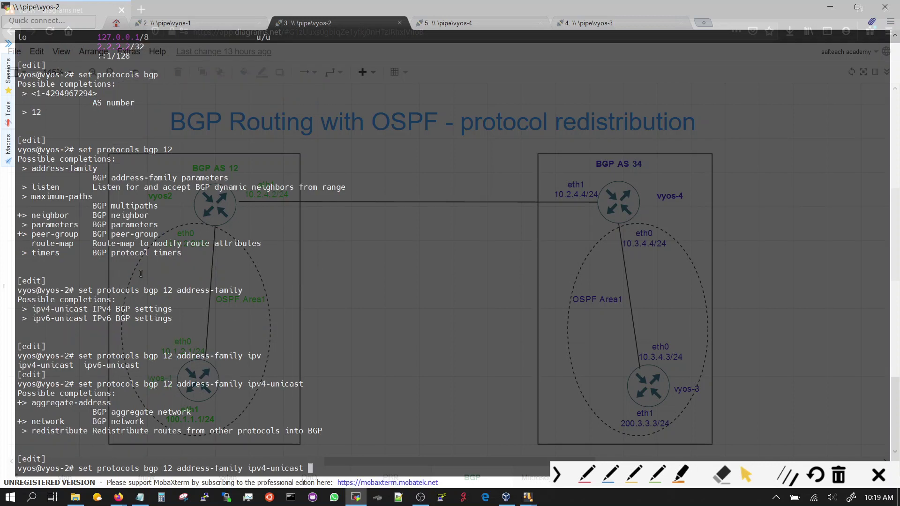
text(net)
key(Tab)
key(Tab)
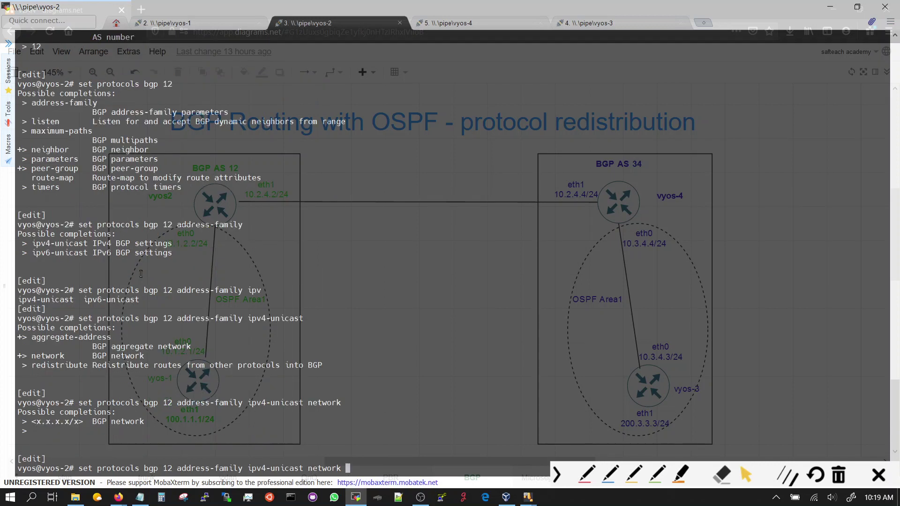
text(2.2.2.2)
text(/32)
key(Tab)
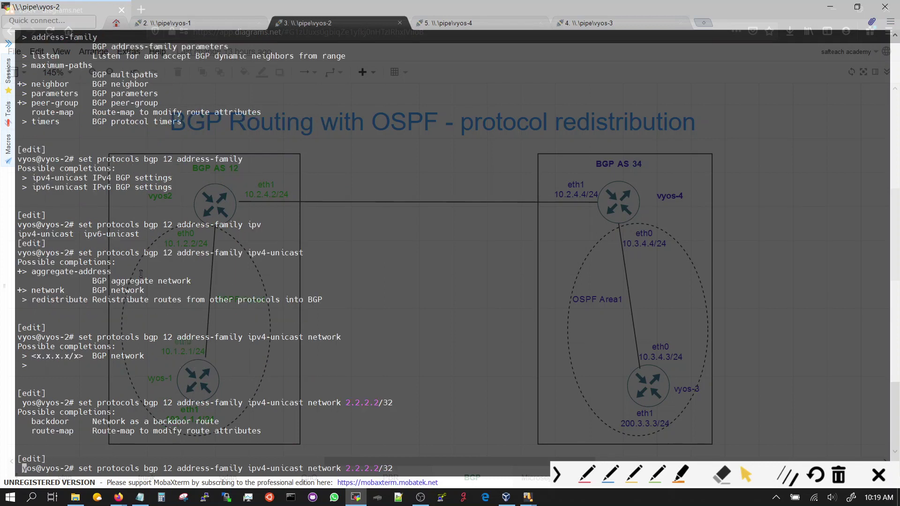
key(Return)
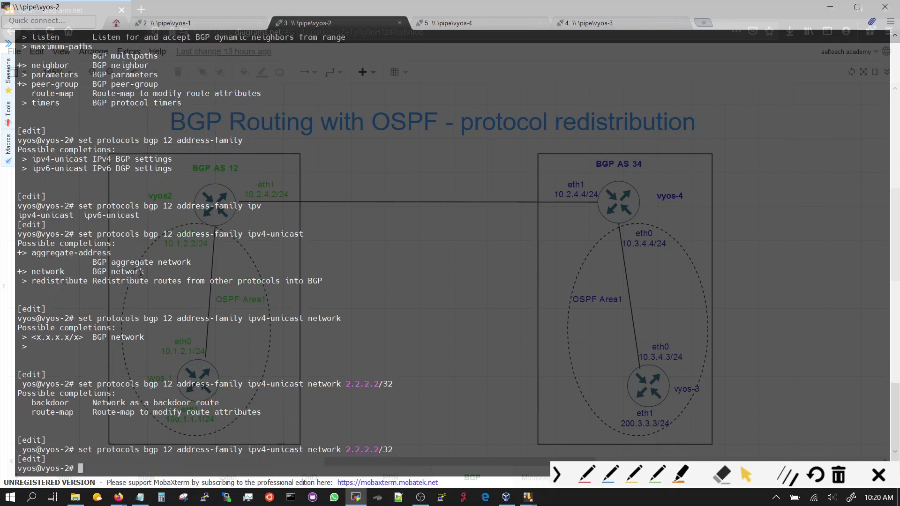
text(commit)
key(Return)
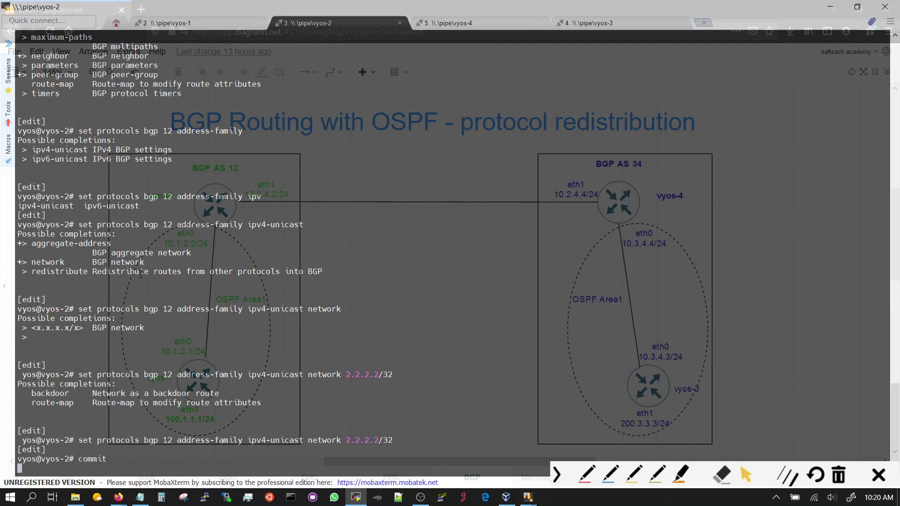
- On vyos-4, start a BGP address-family ipv4-unicast network command
click(461, 25)
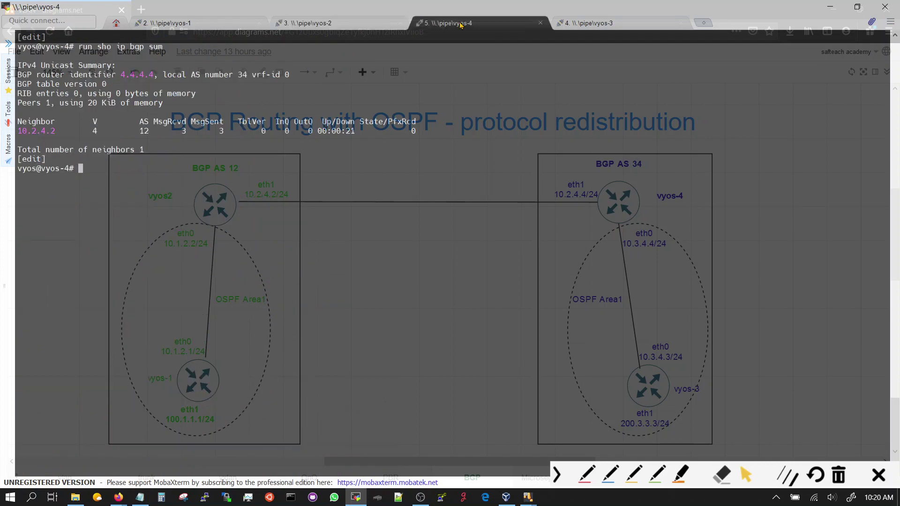
text(set protocols b)
key(Tab)
text(g)
key(Tab)
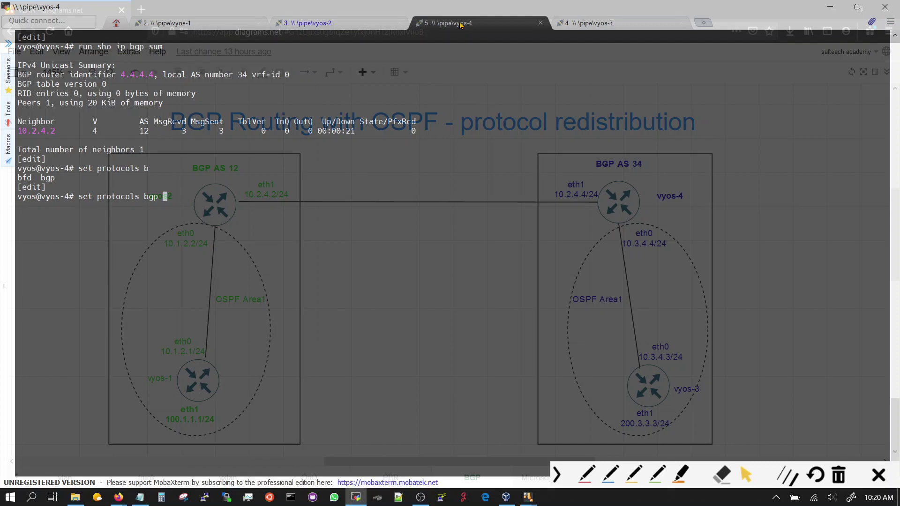
text(34 ad)
key(Tab)
text(ipv4)
key(Tab)
text(network)
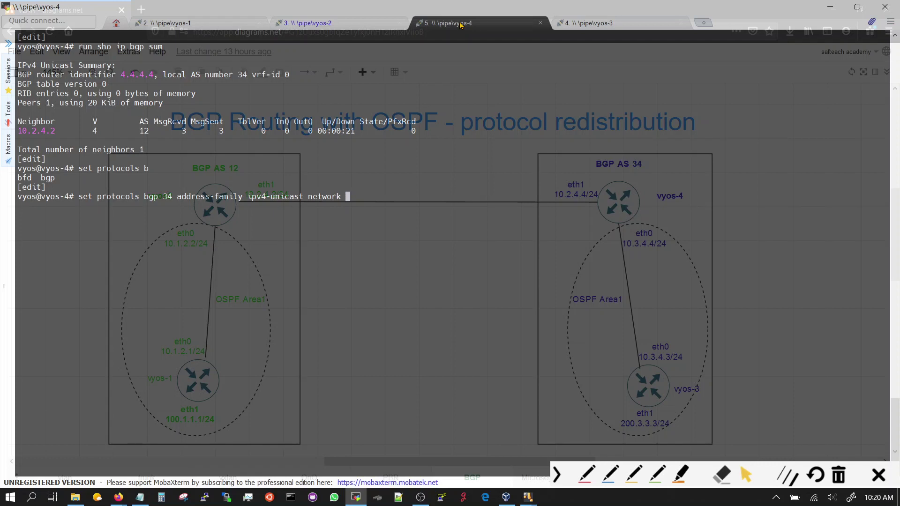
- Discard that command, list interfaces showing loopback 4.4.4.4/32, and clear the screen
key(ctrl+u)
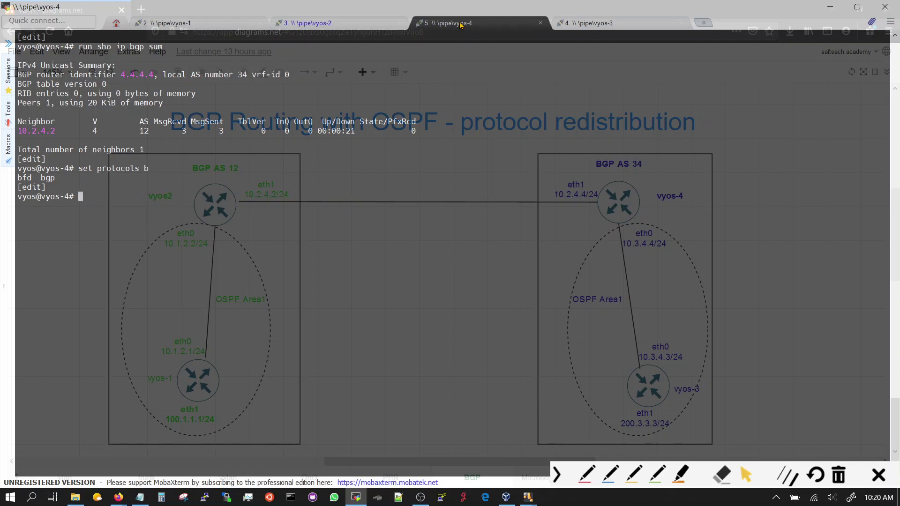
text(run sho )
text(interfaces)
key(Return)
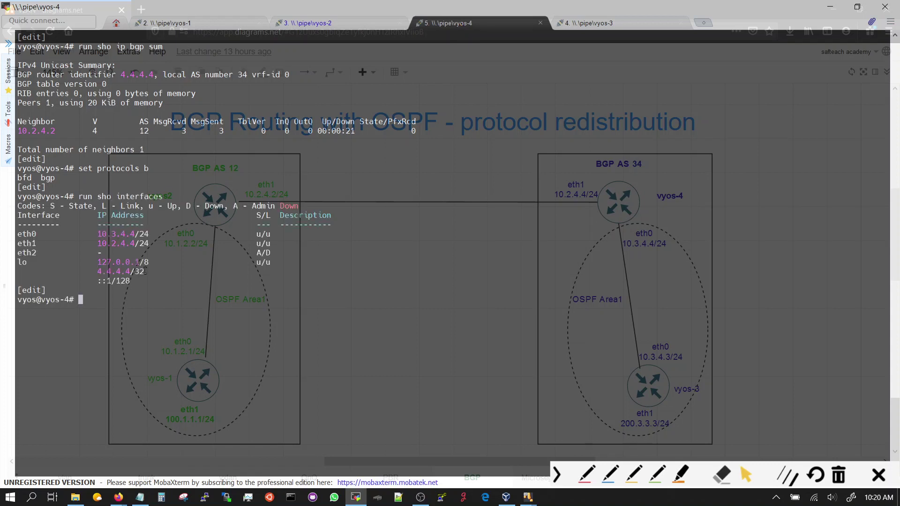
key(ctrl+l)
text(se)
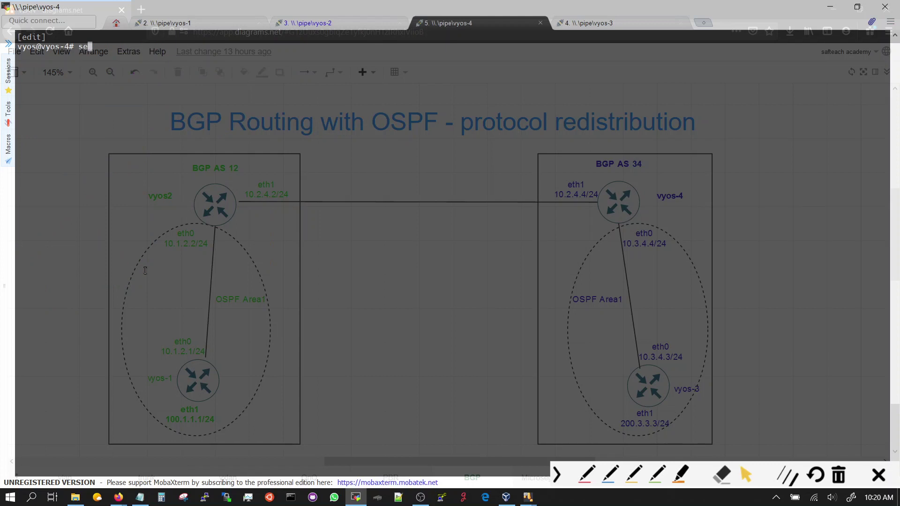
text(t protocols b)
- Enter 'set protocols bgp 34 address-family ipv4-unicast network 4.4.4.4/32' and commit
key(Tab)
text(g)
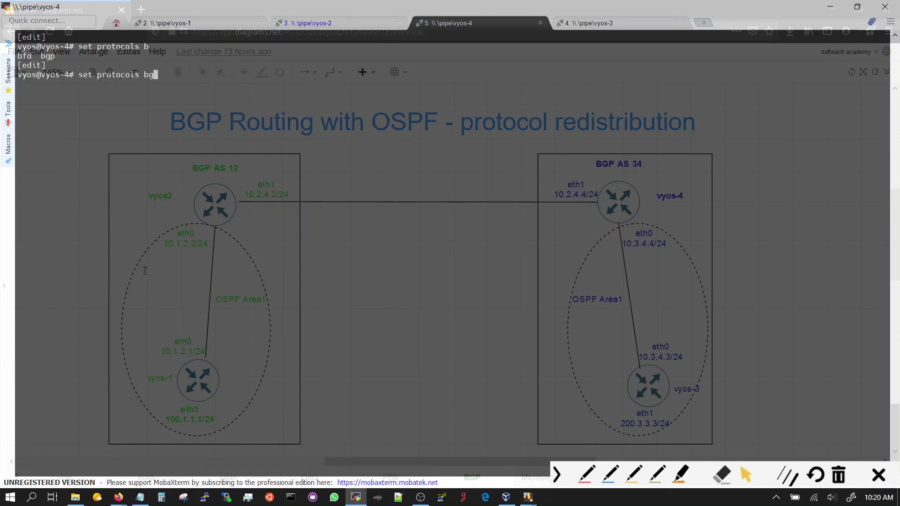
key(Tab)
text(34 a)
key(Tab)
text(ipv)
key(Tab)
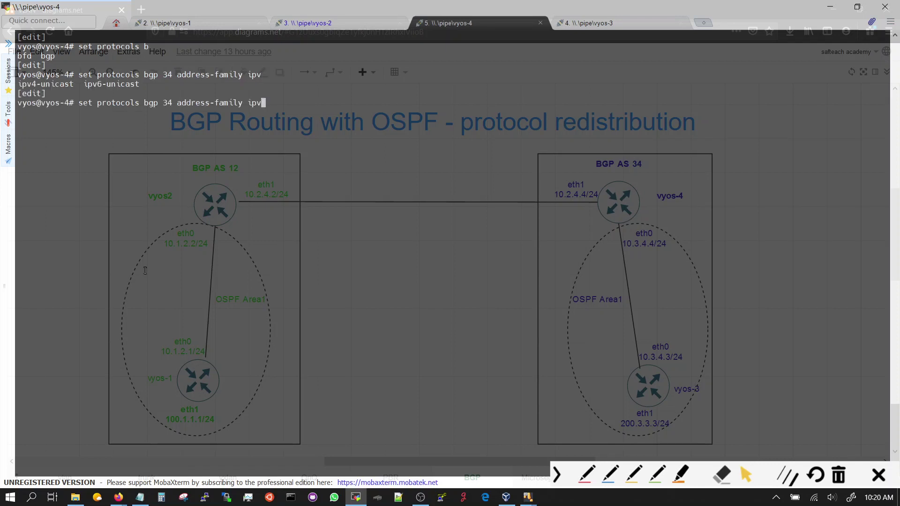
text(4)
key(Tab)
text(n)
text(etwork 4.4.4.4)
text(/32)
key(Return)
text(co)
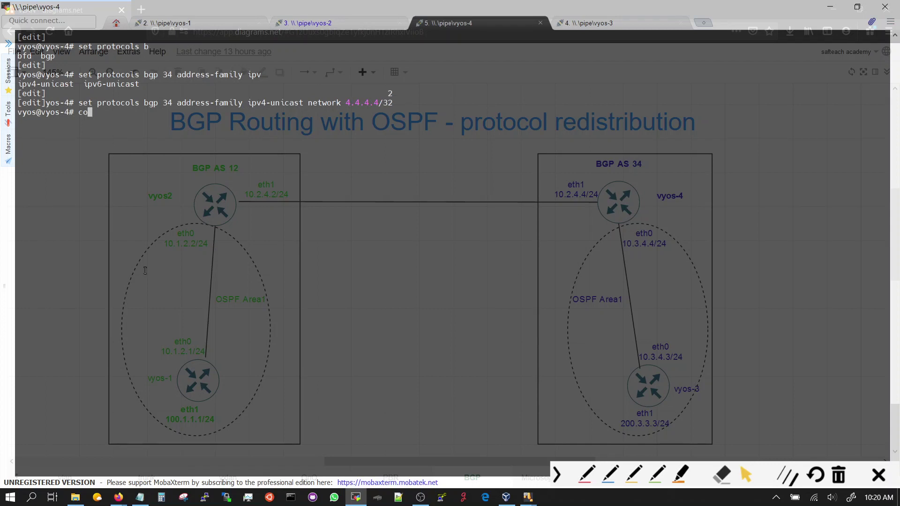
text(mmit)
key(Return)
- On vyos-2, show the routing table listing 4.4.4.4/32 learned via BGP
click(321, 29)
key(ctrl+l)
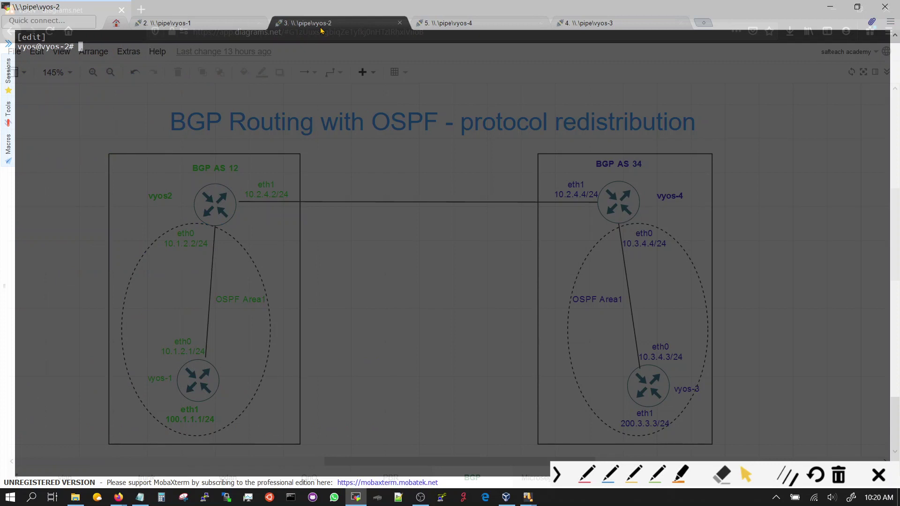
text(run sho )
text(ip ro)
key(Return)
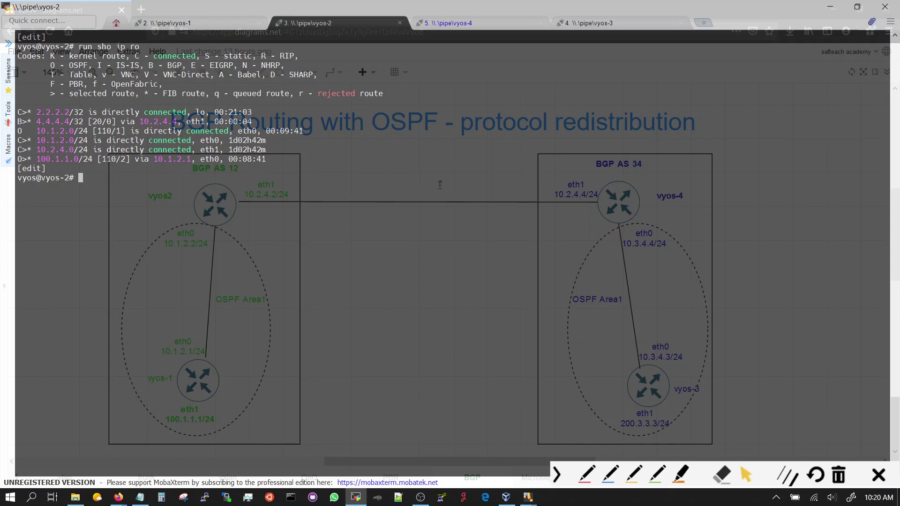
text(run ping 4.)
text(4..4)
- Ping 4.4.4.4 and stop after the first reply
key(BackSpace)
key(BackSpace)
text(4.4)
key(Return)
key(ctrl+c)
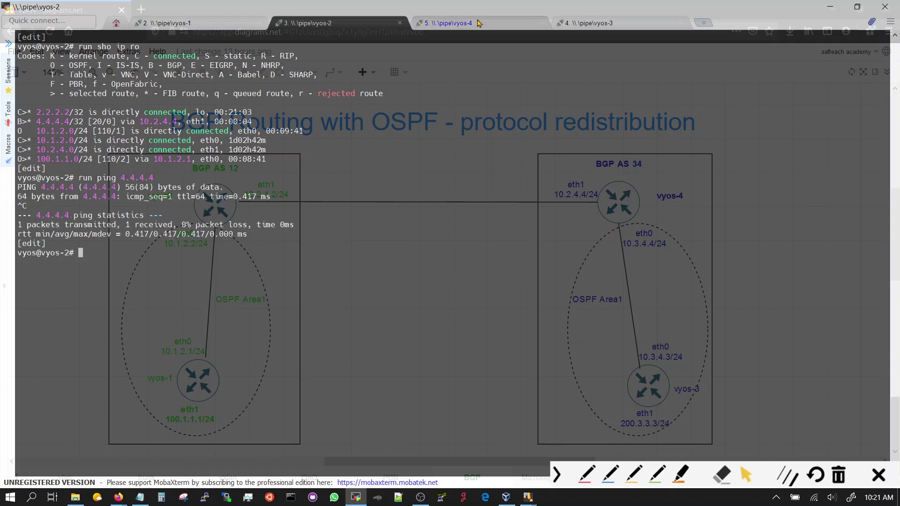
- On vyos-4, show the BGP route to 2.2.2.2/32 and ping 2.2.2.2 successfully
click(479, 23)
text(run sho)
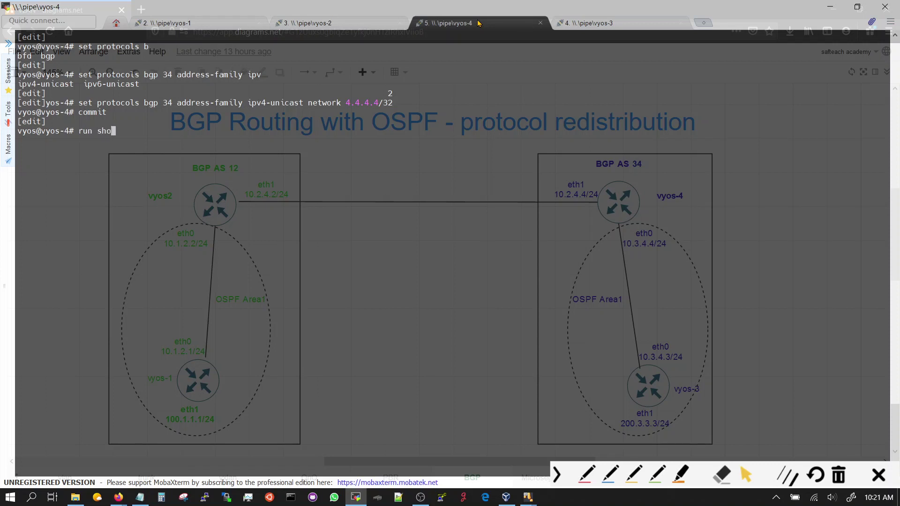
text( ip ro)
key(Return)
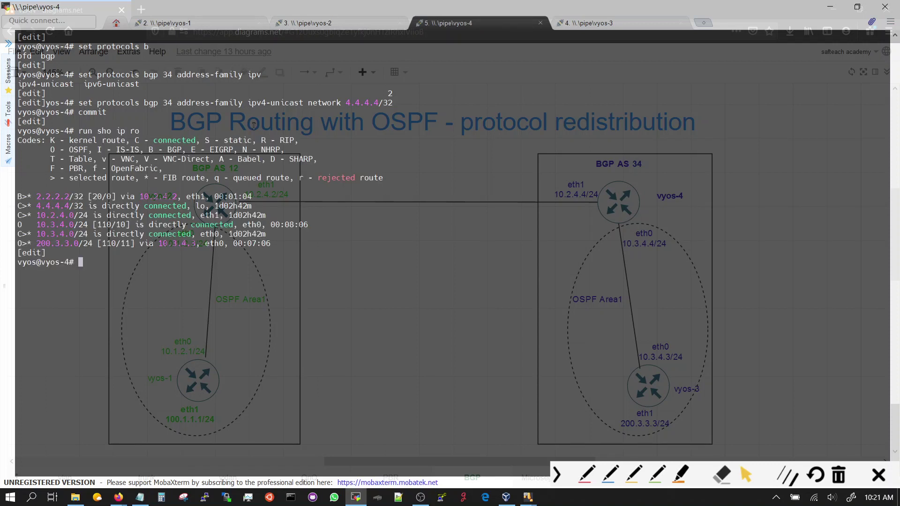
text(ru)
text(n ping )
text(2.2.2.2)
key(Return)
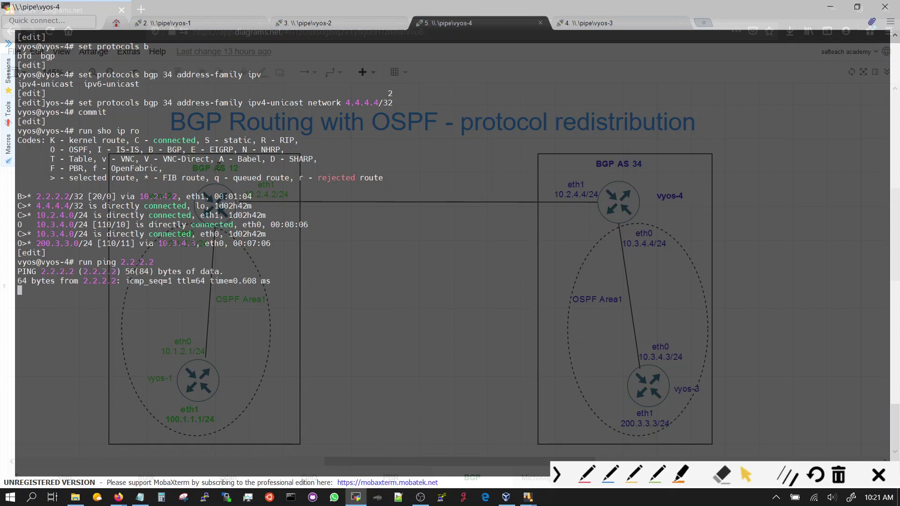
key(ctrl+c)
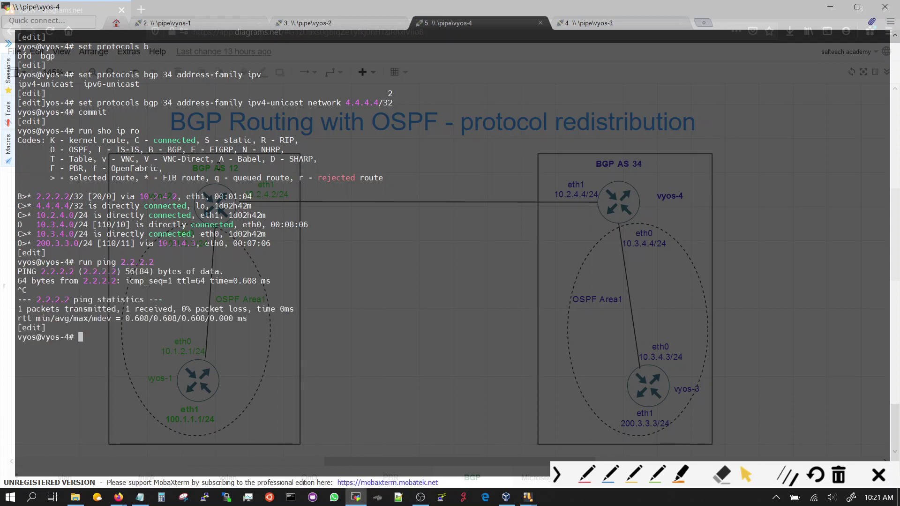
key(ctrl+l)
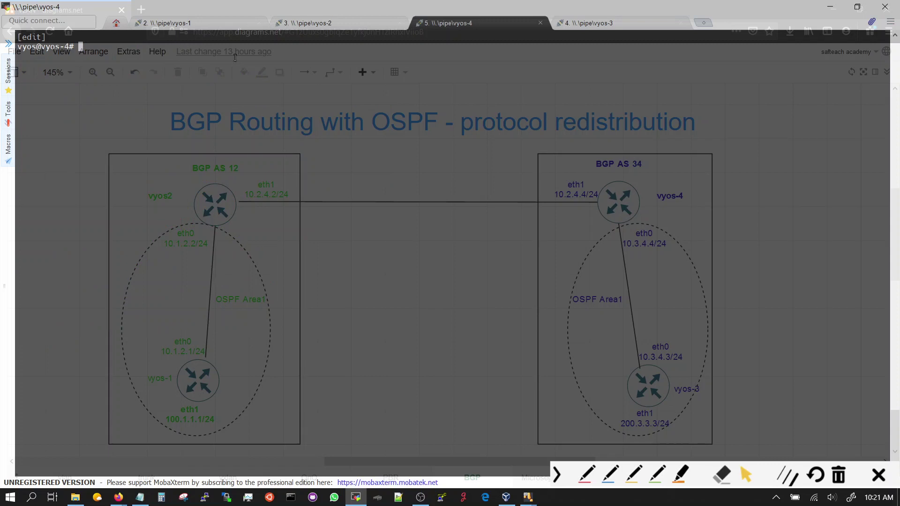
- On vyos-2, show the BGP summary with neighbor 10.2.4.4 receiving one prefix
click(326, 25)
key(ctrl+l)
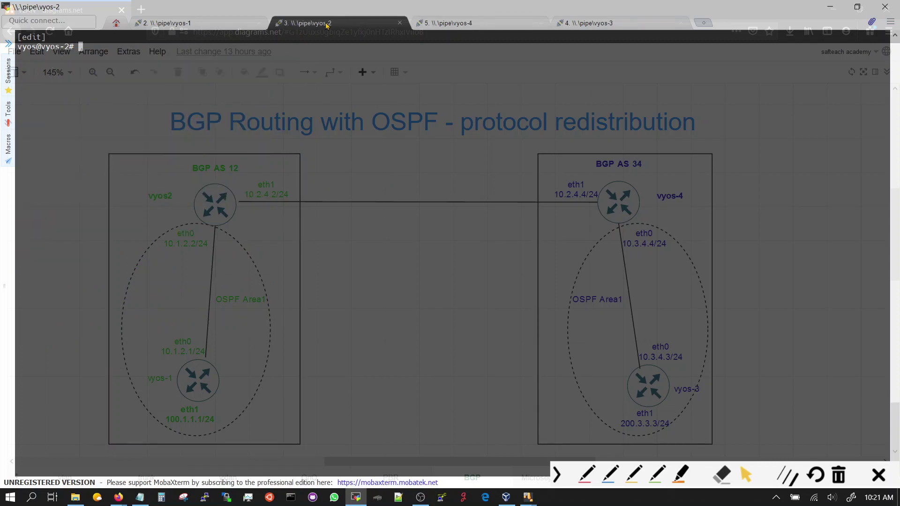
text(run sh)
text(o ip bg )
text(su)
text(um)
key(Return)
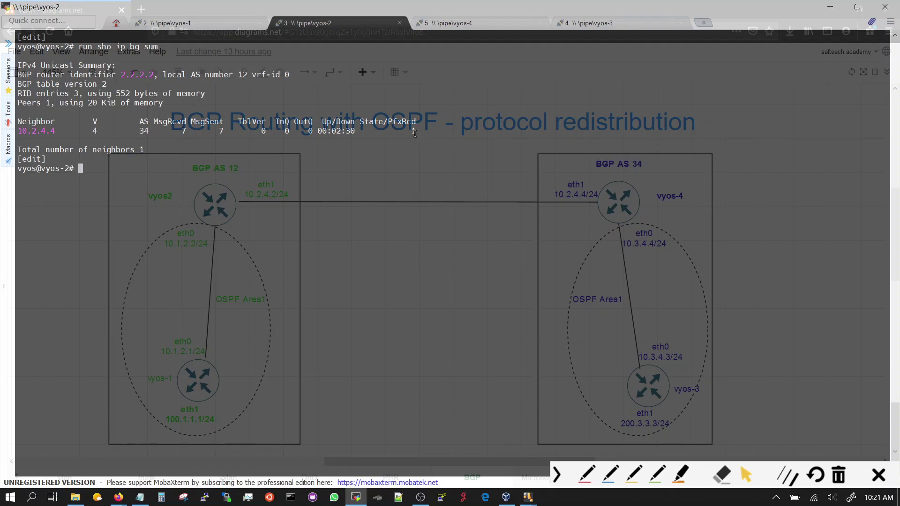
text(sh)
text( ip ro)
- Fix the routing-table command to 'run sh ip ro' and list 4.4.4.4/32 via BGP
key(Return)
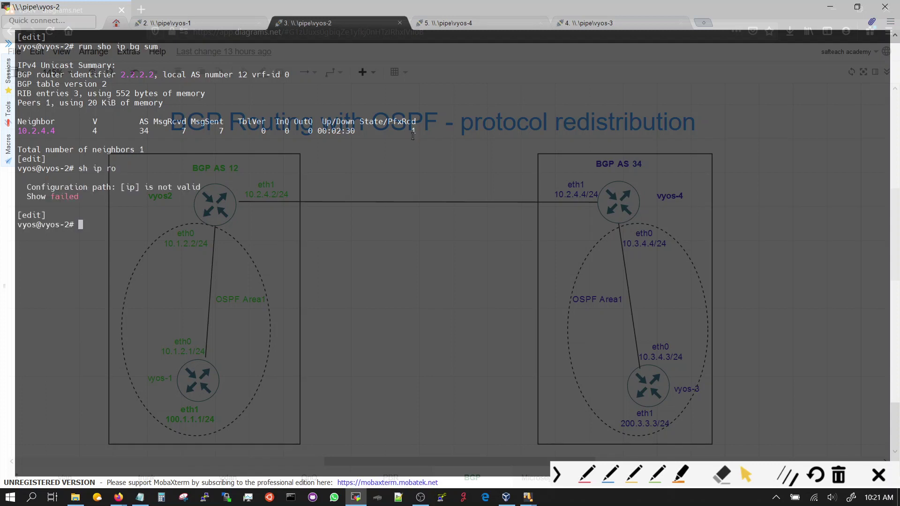
key(Up)
key(Home)
text(run)
key(Return)
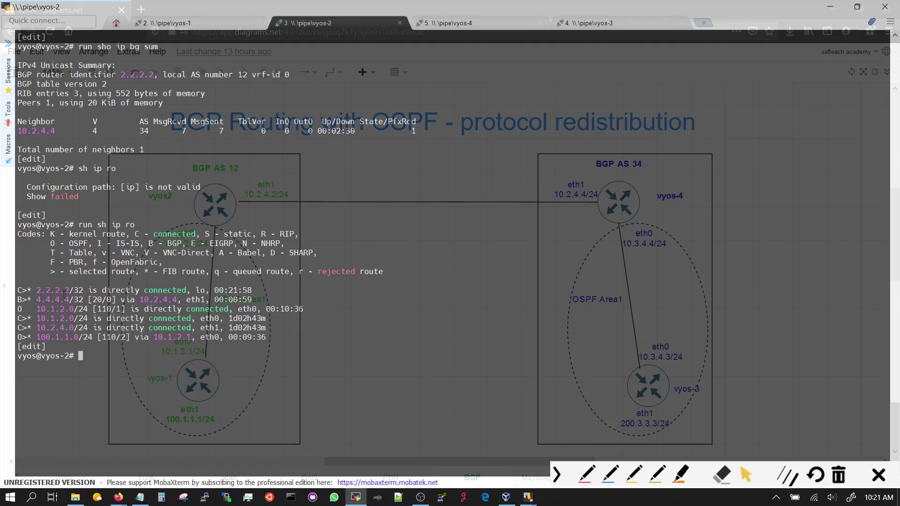
- Display vyos-4's routing table with 'run sh ip ro' to check for the BGP route 2.2.2.2/32
click(495, 21)
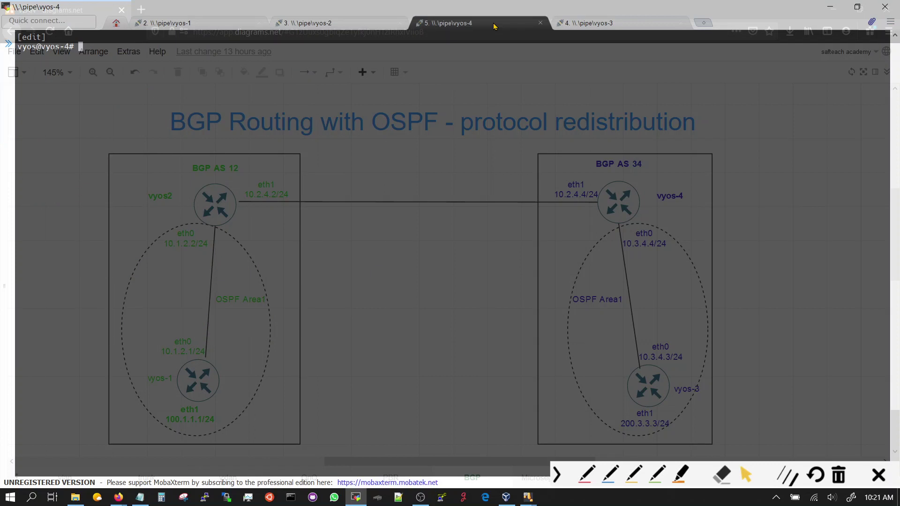
text(run ship)
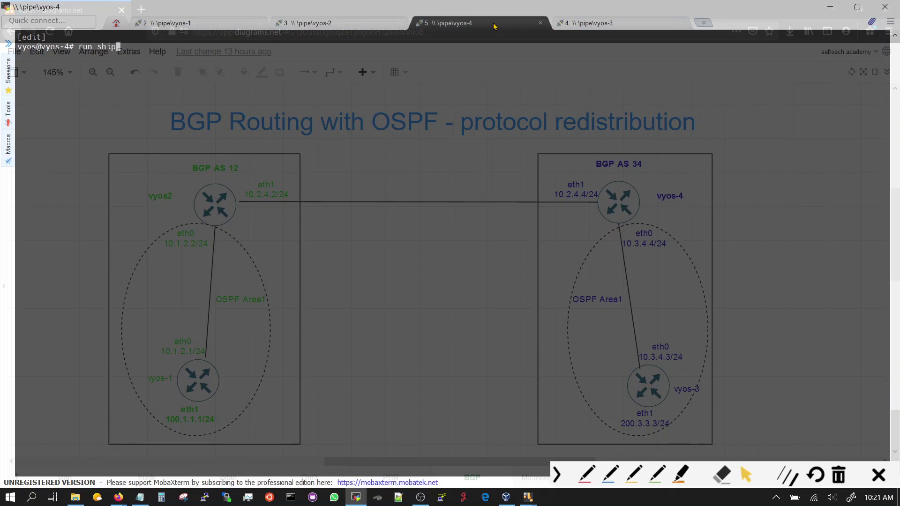
key(BackSpace)
key(BackSpace)
text( ip ro)
key(Return)
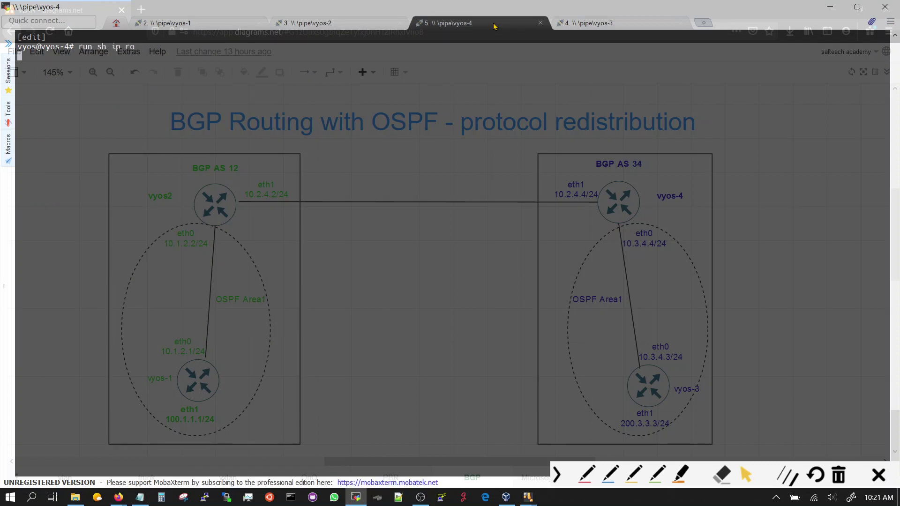